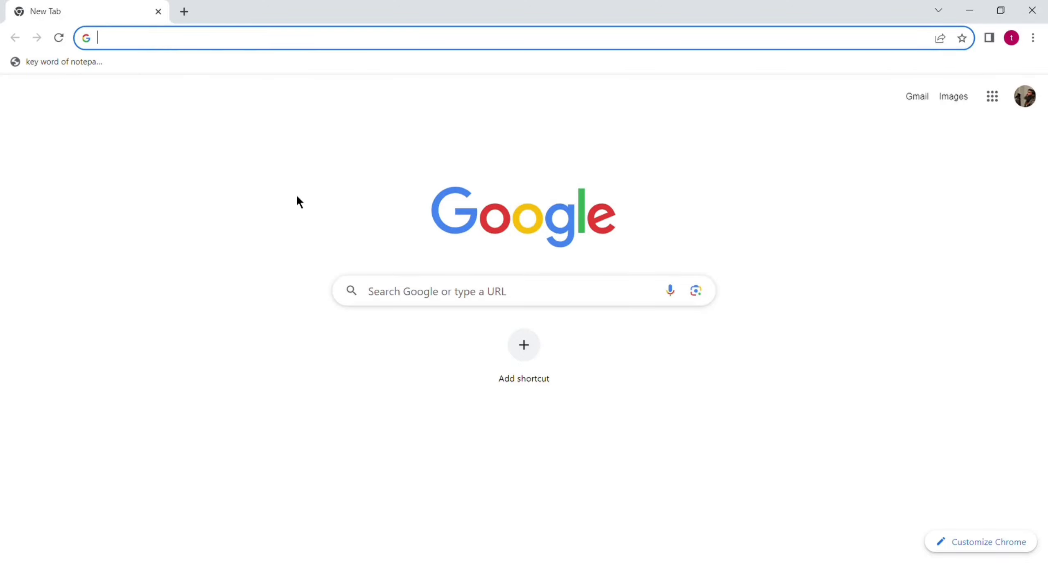
# - Search Google for 'gmc uk' using the address-bar suggestion
pyautogui.write('GMC')
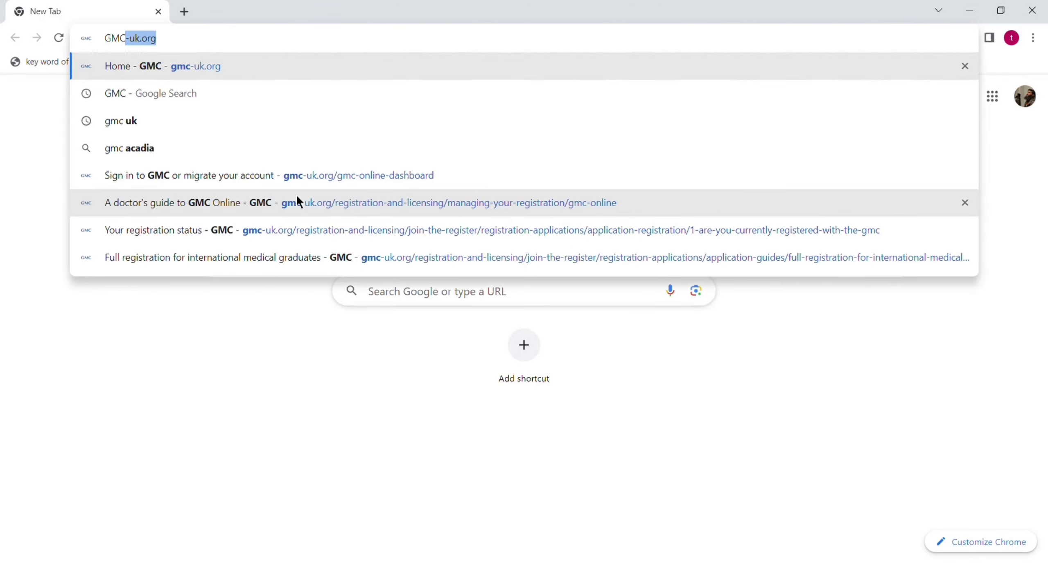
pyautogui.click(139, 134)
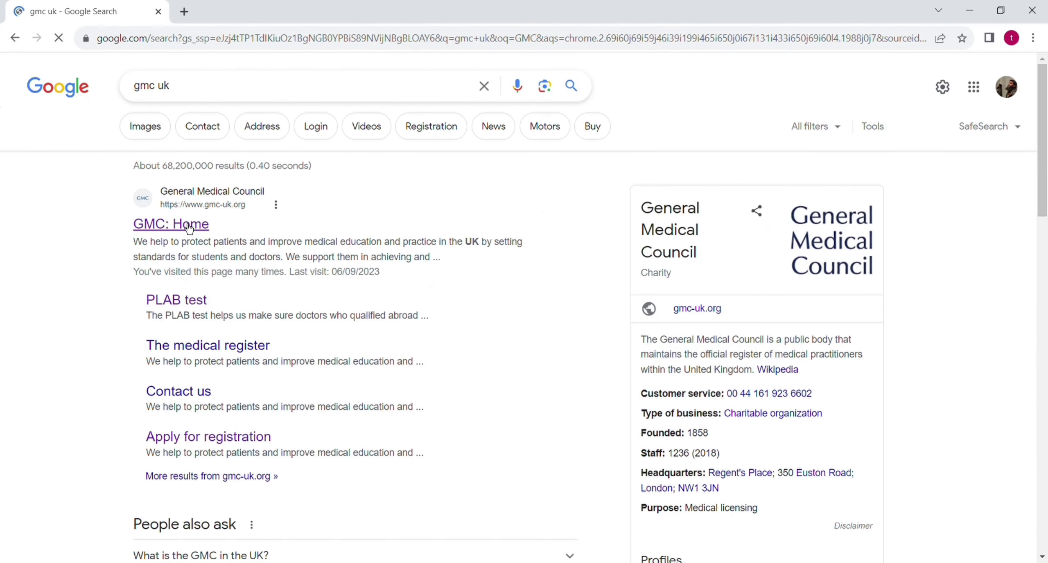
# - Open the 'GMC: Home' result to reach the General Medical Council website
pyautogui.click(189, 226)
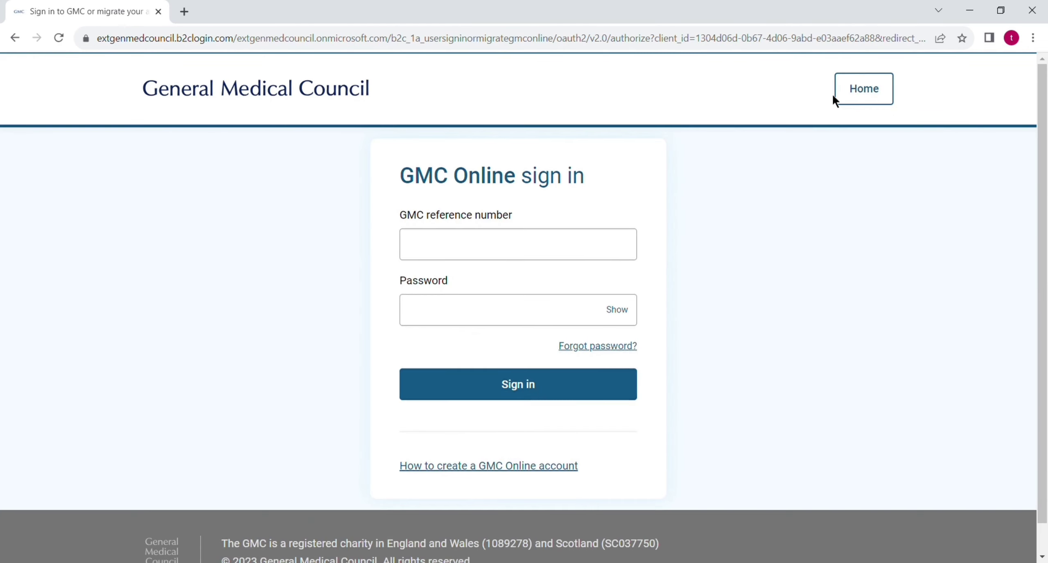
# - Open the 'How to create a GMC Online account' guide and read its reference-number sections
pyautogui.click(496, 466)
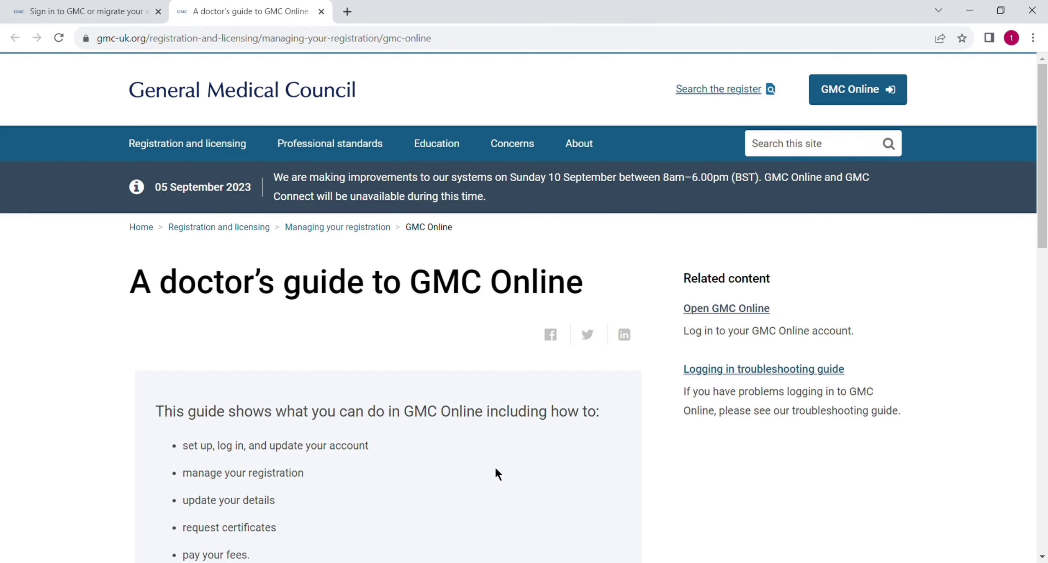
pyautogui.scroll(-5, 1042, 164)
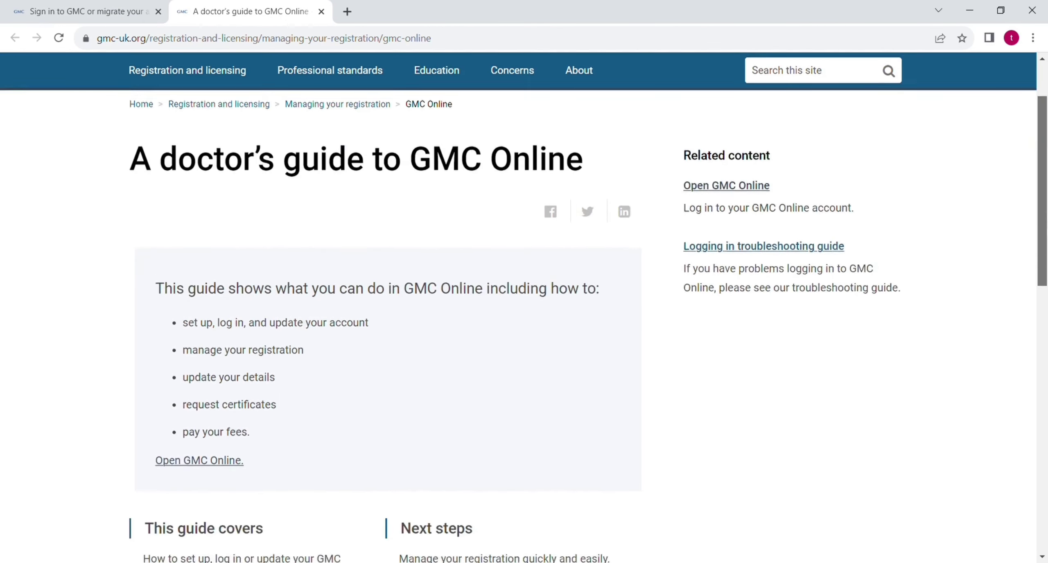
pyautogui.scroll(-3, 1042, 246)
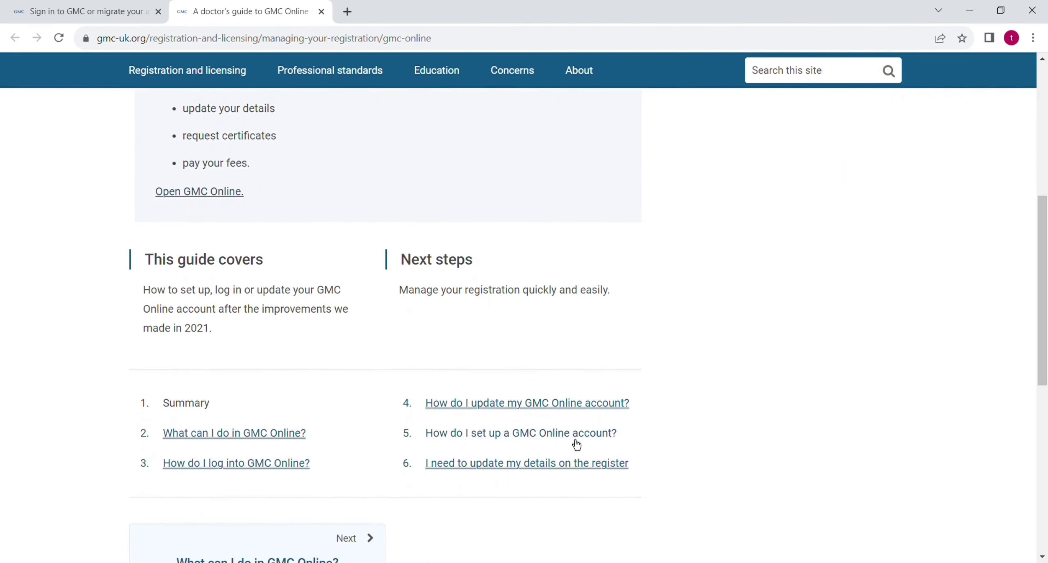
pyautogui.click(574, 445)
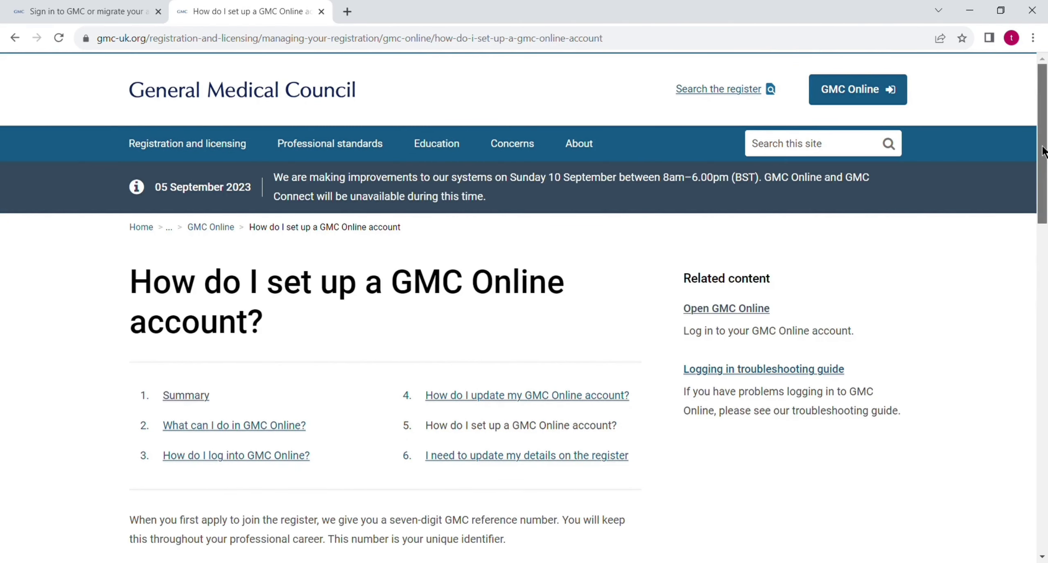
pyautogui.scroll(-5, 1041, 144)
pyautogui.scroll(-3, 1029, 258)
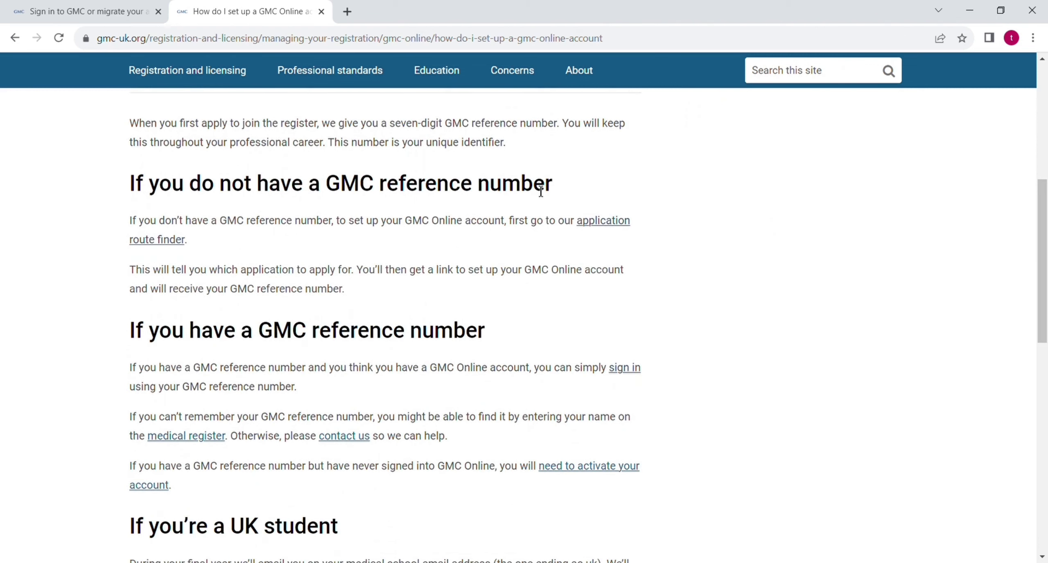
# - Start the application route finder, answering not registered and applying for registration with a licence
pyautogui.click(602, 231)
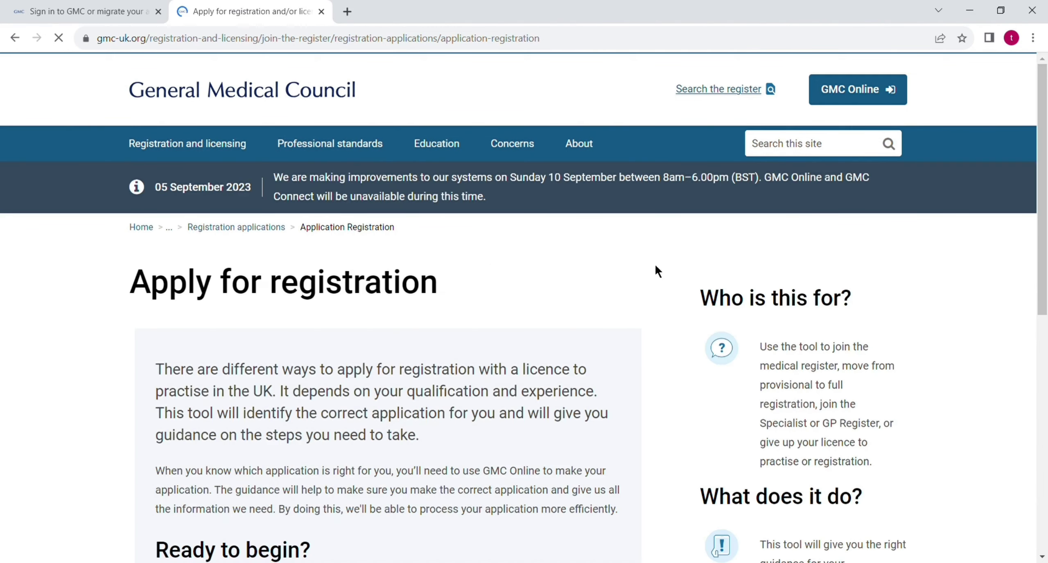
pyautogui.scroll(-3, 1043, 287)
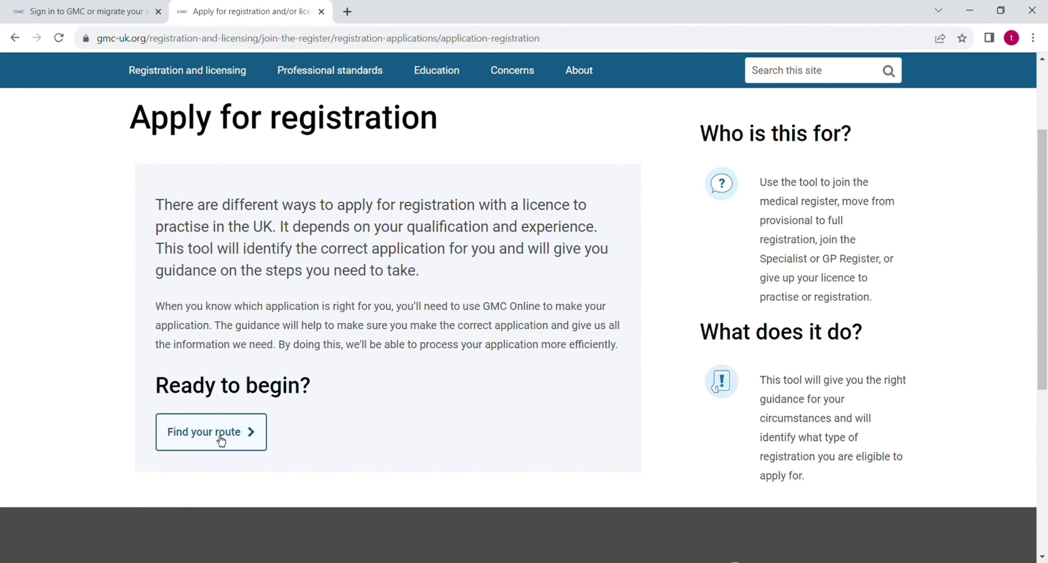
pyautogui.click(221, 440)
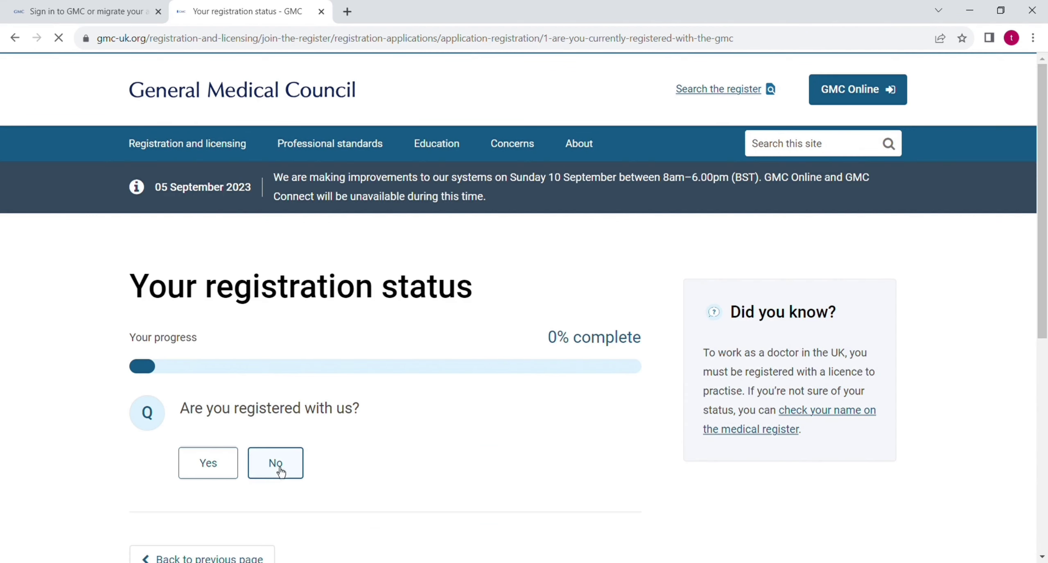
pyautogui.click(285, 479)
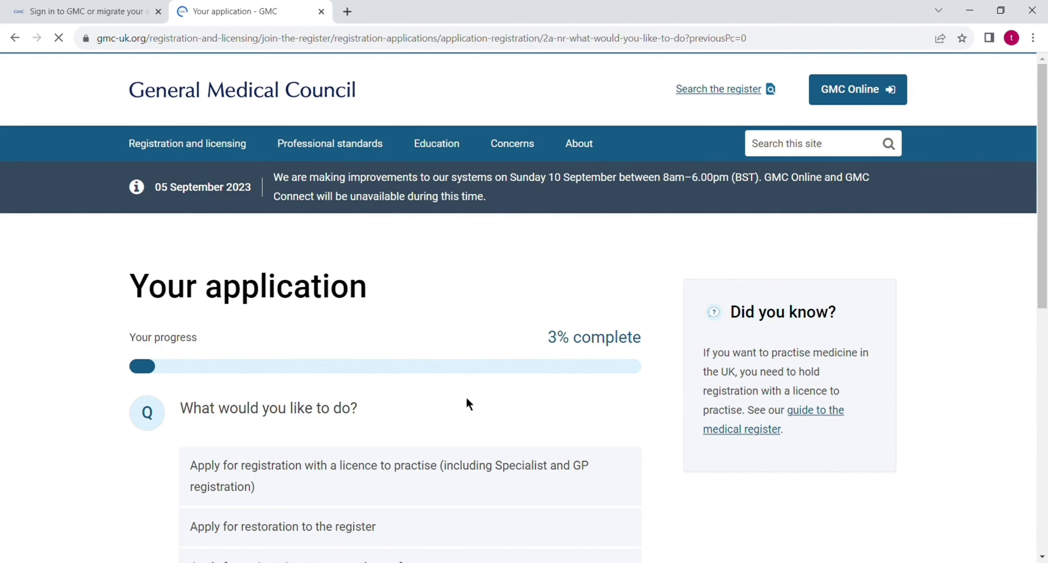
pyautogui.scroll(-3, 554, 354)
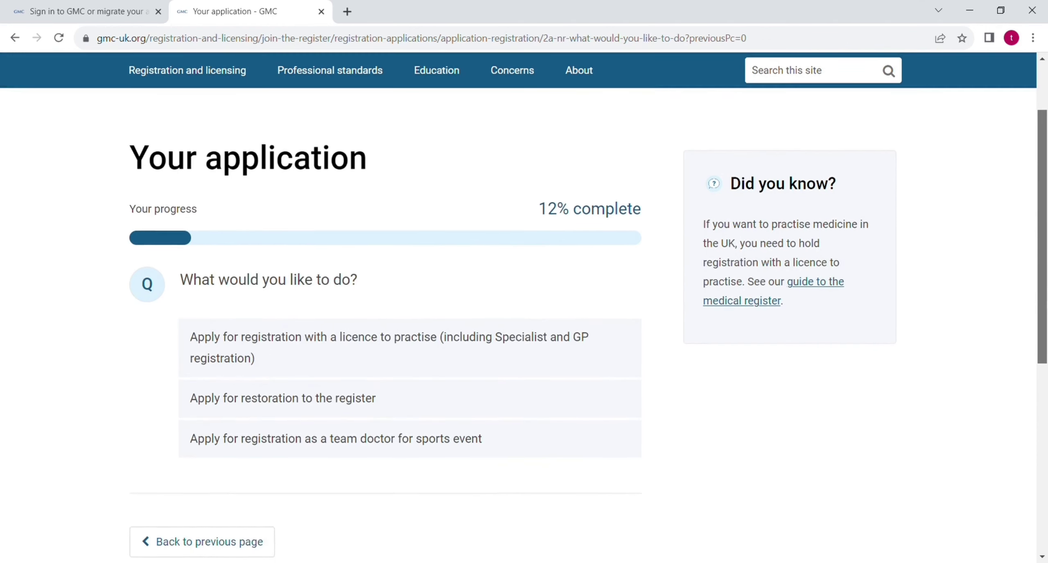
pyautogui.click(441, 357)
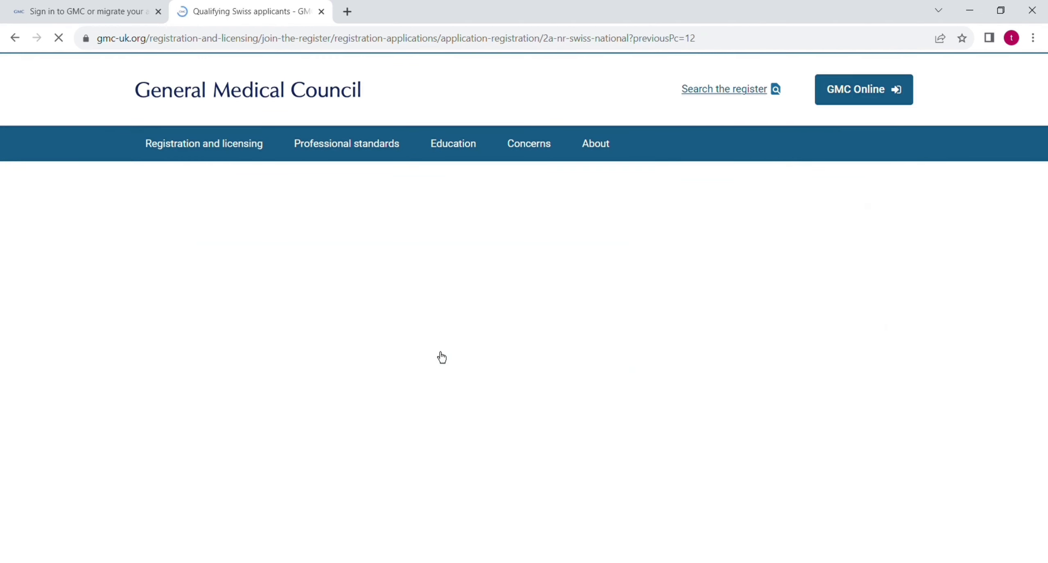
# - Answer No, None of the above, Yes, Elsewhere, then Pass in the PLAB test
pyautogui.click(320, 519)
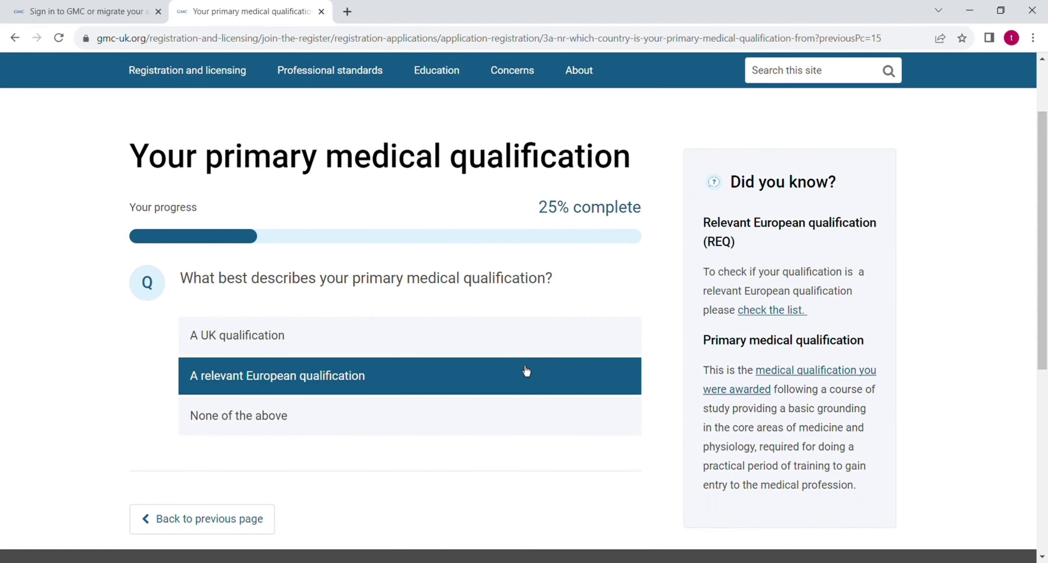
pyautogui.click(299, 416)
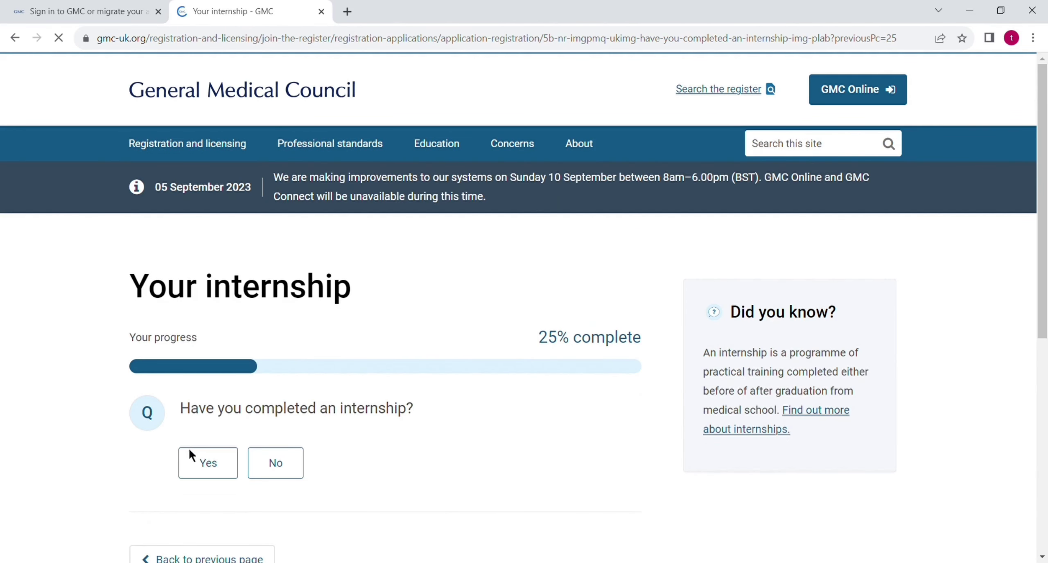
pyautogui.click(209, 473)
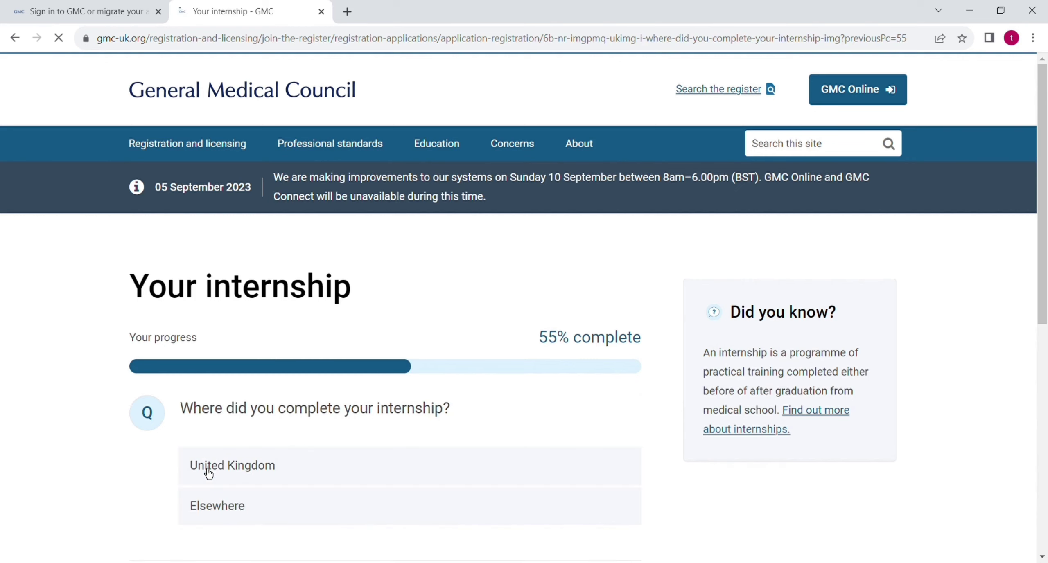
pyautogui.click(247, 513)
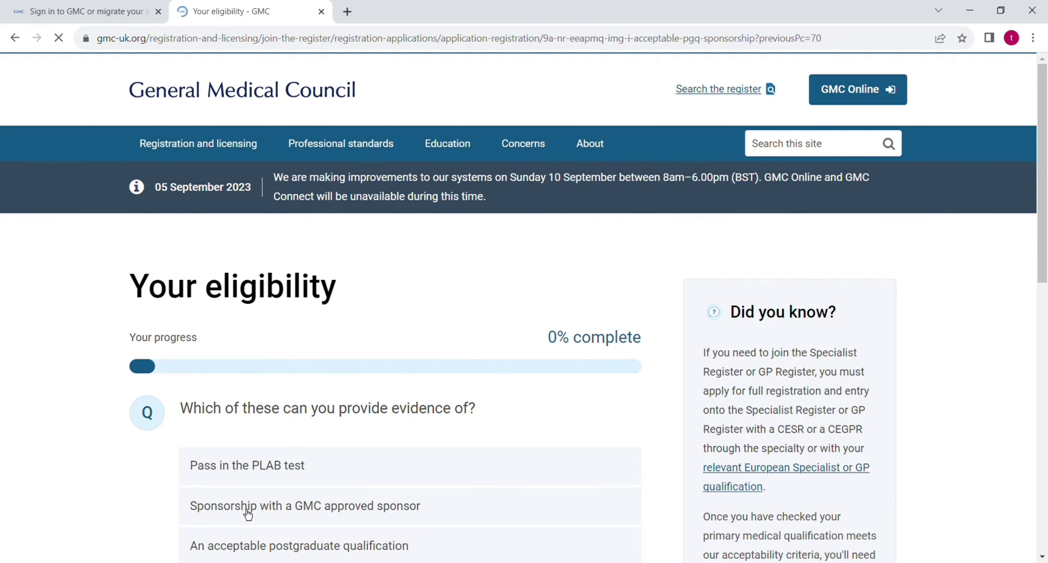
pyautogui.click(248, 515)
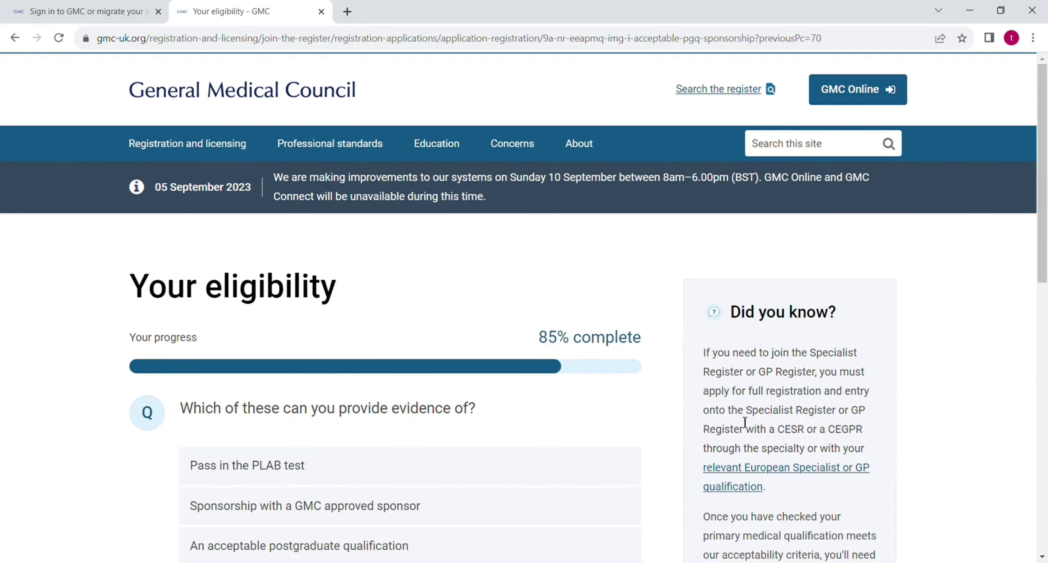
pyautogui.scroll(-4, 501, 242)
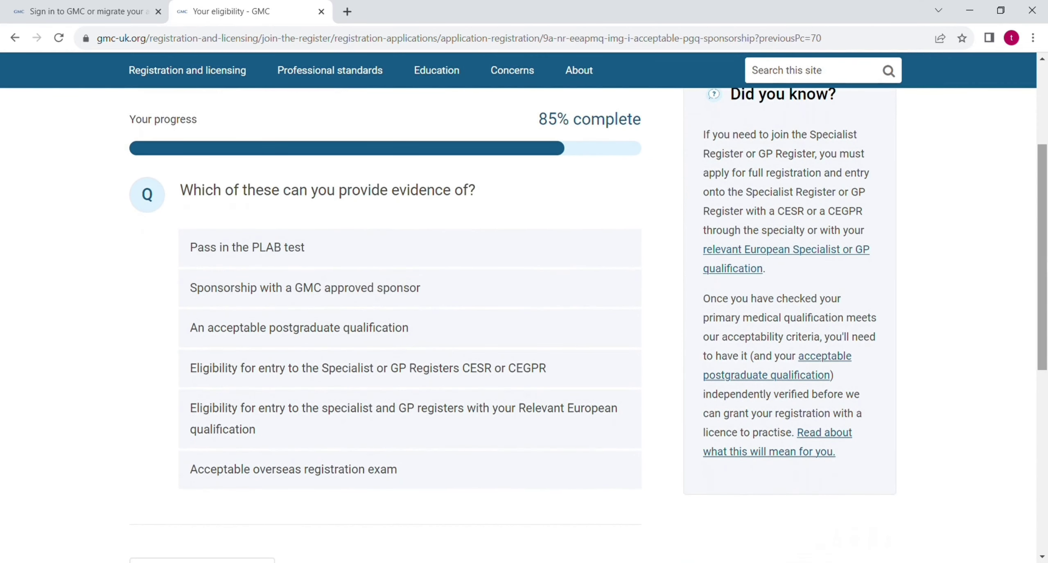
pyautogui.click(501, 242)
pyautogui.click(321, 250)
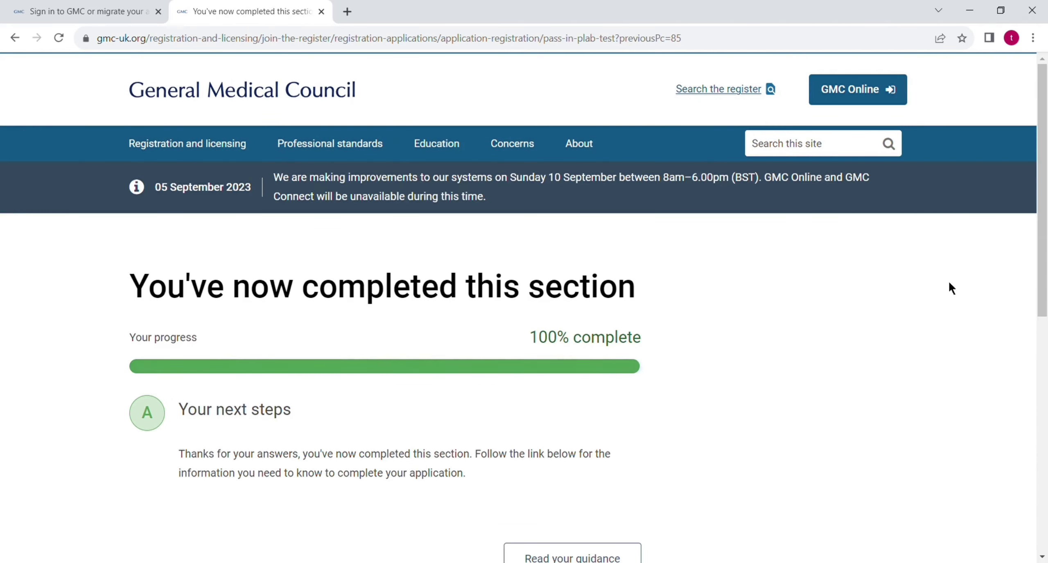
pyautogui.scroll(-2, 1042, 205)
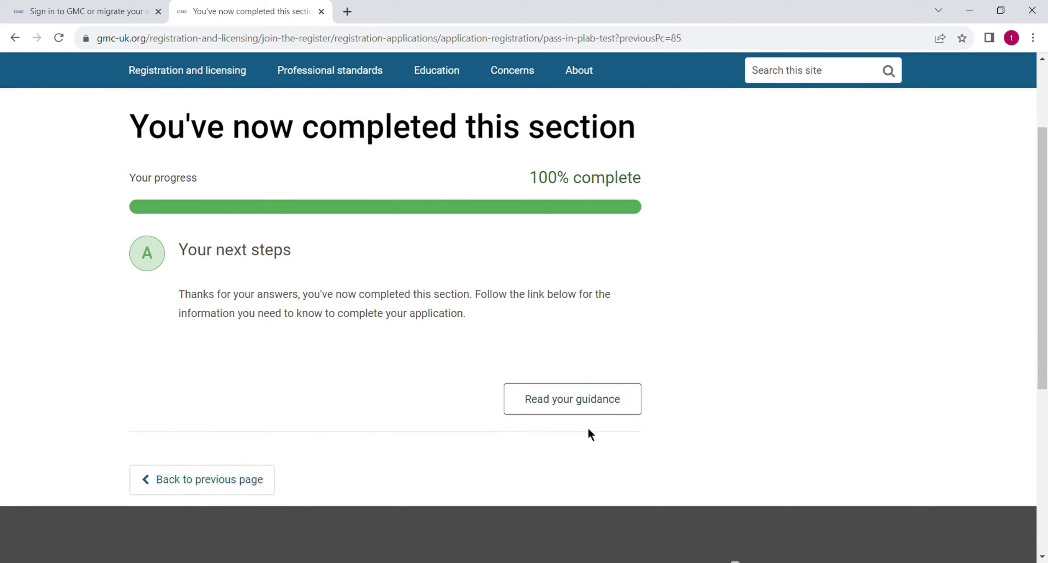
# - Open the guidance for completing the application and scroll through its contents list
pyautogui.click(529, 408)
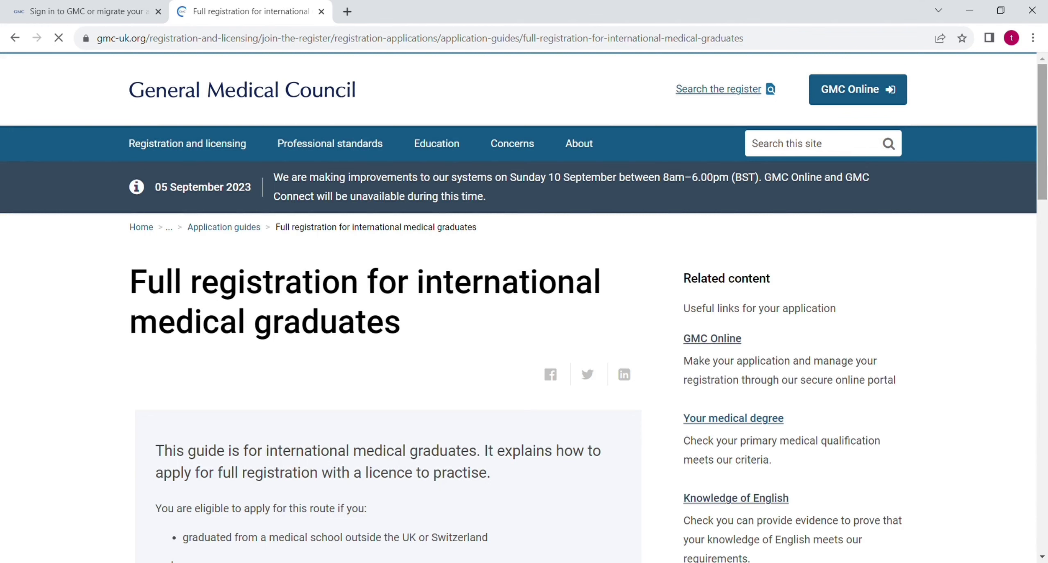
pyautogui.scroll(-5, 631, 344)
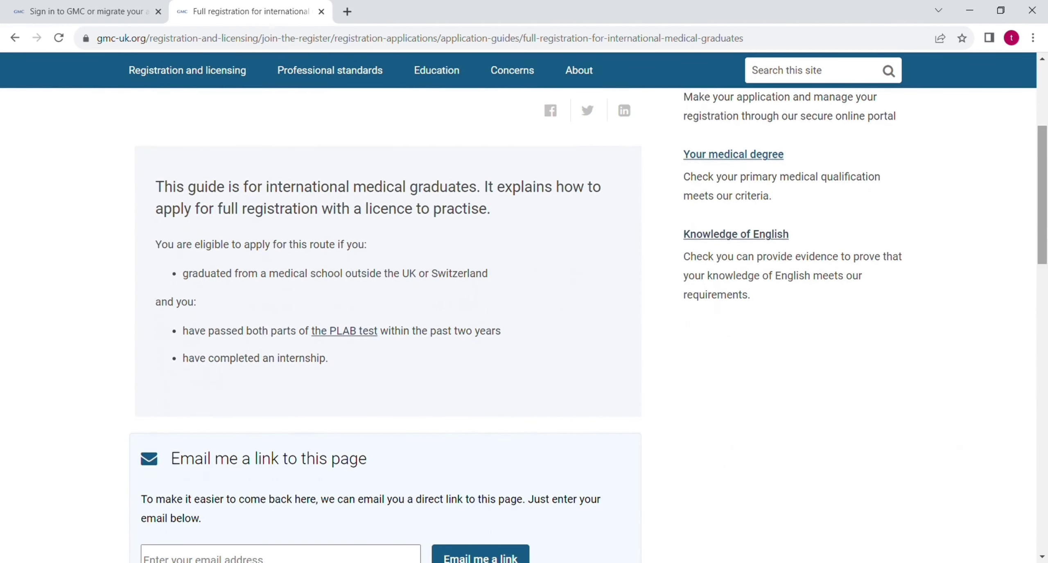
pyautogui.scroll(-1, 1042, 196)
pyautogui.scroll(-10, 524, 328)
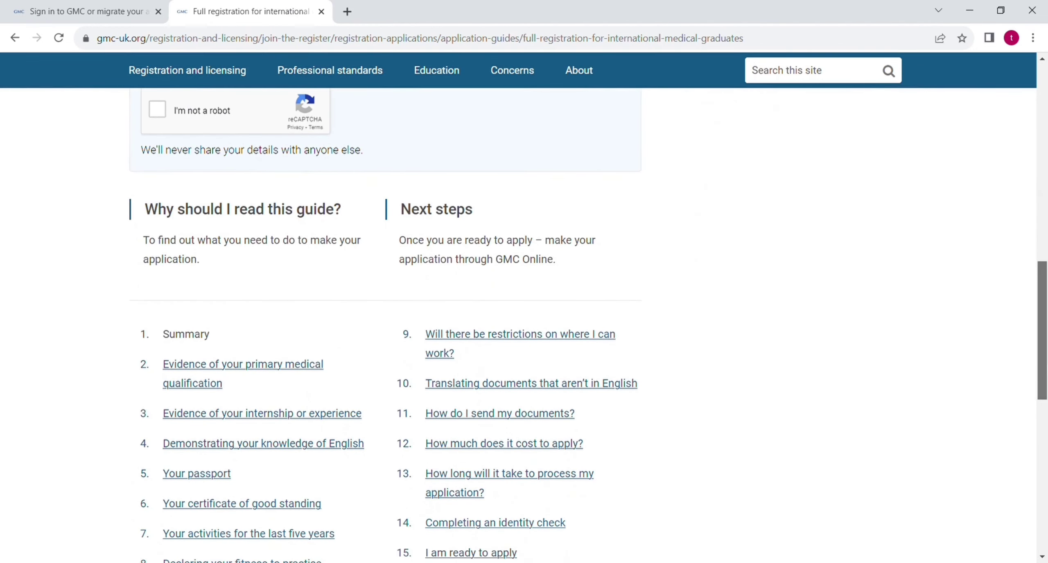
pyautogui.scroll(-1, 480, 493)
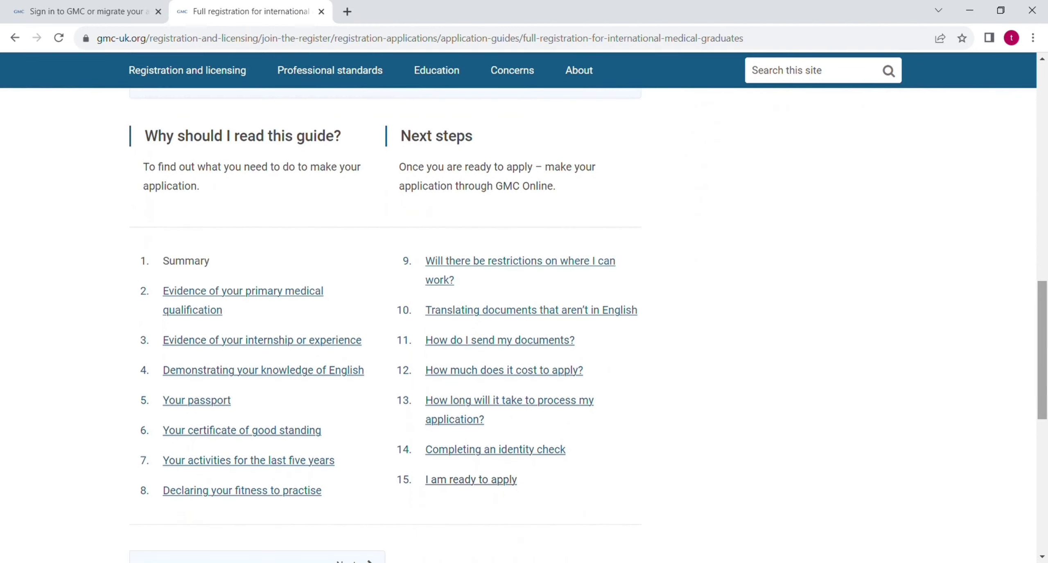
# - Open the 'I am ready to apply' section and read down to the application and account parts
pyautogui.click(479, 492)
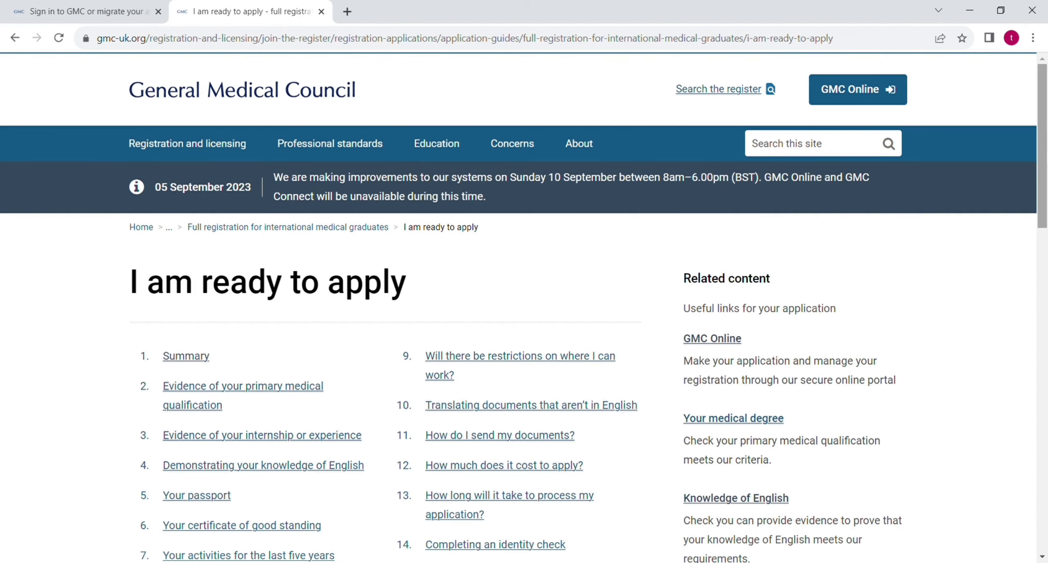
pyautogui.scroll(-3, 956, 172)
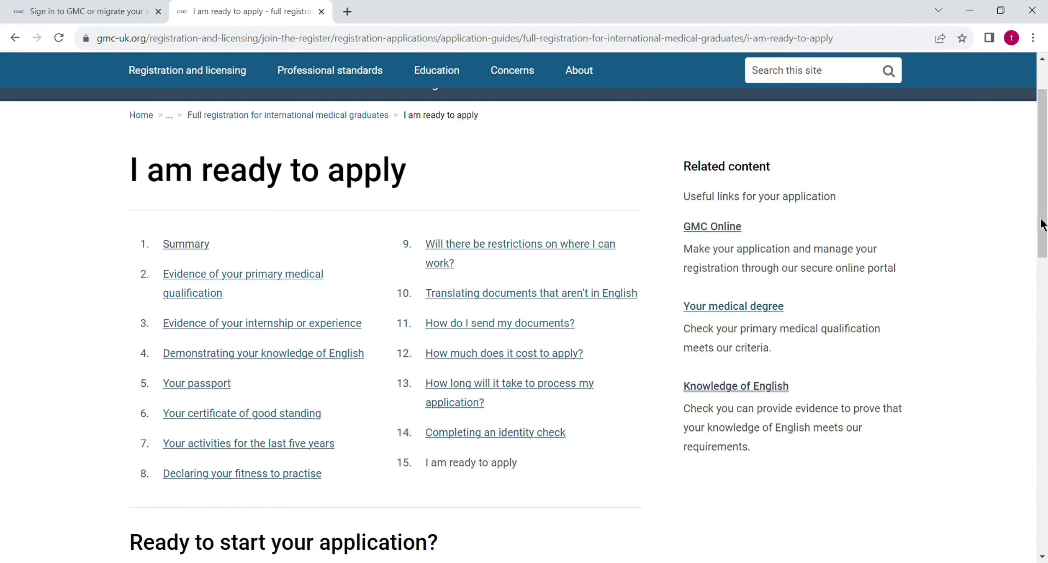
pyautogui.scroll(-10, 1041, 176)
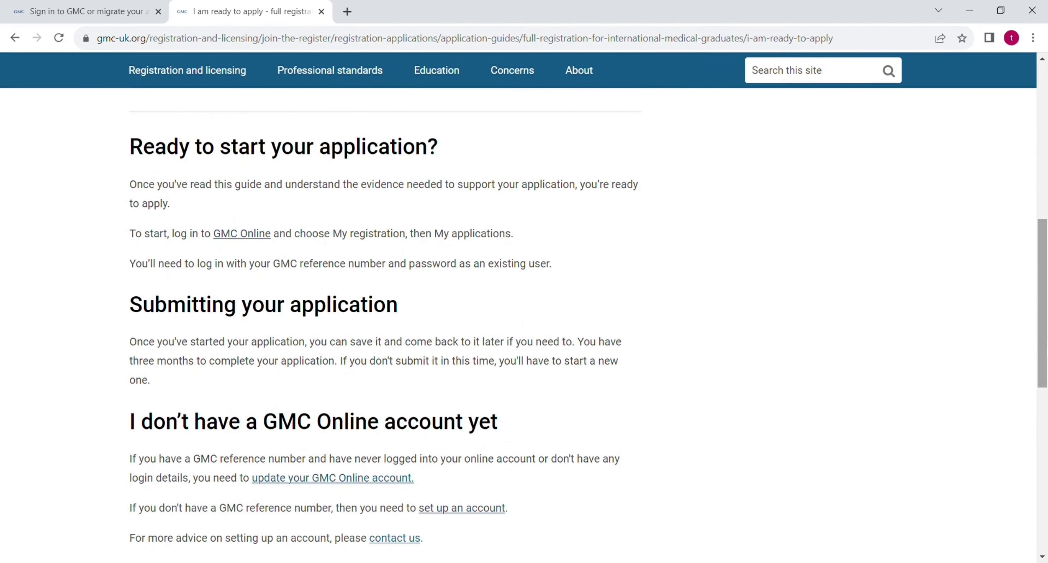
pyautogui.scroll(-1, 1041, 305)
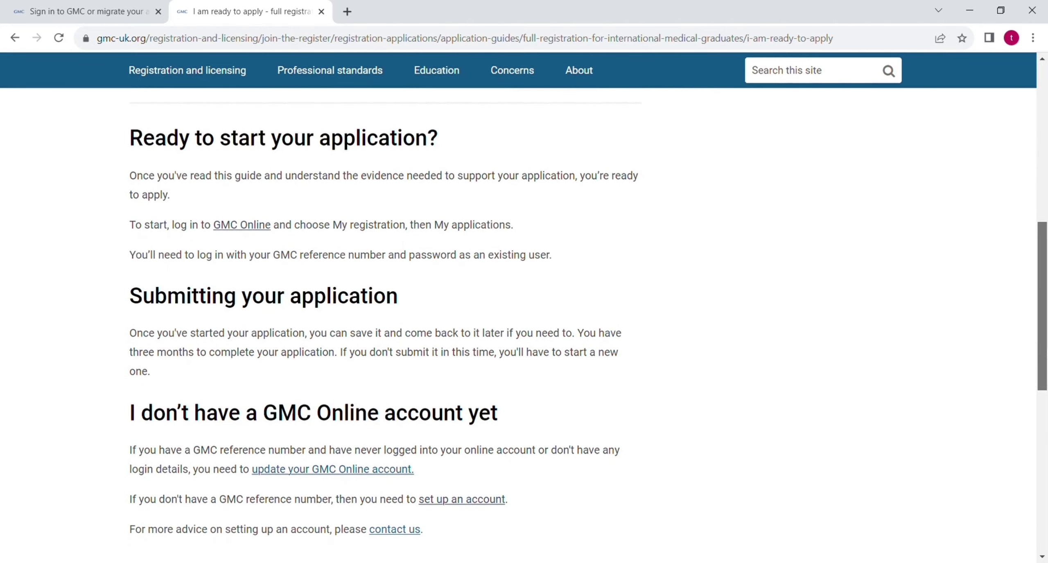
pyautogui.scroll(-1, 1042, 319)
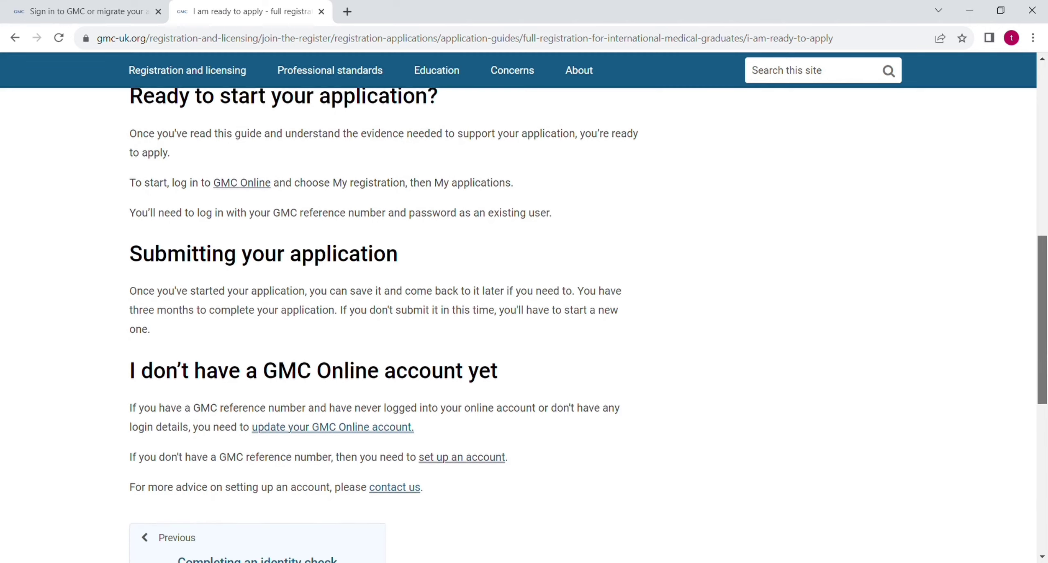
pyautogui.scroll(-6, 1023, 360)
pyautogui.scroll(8, 1023, 365)
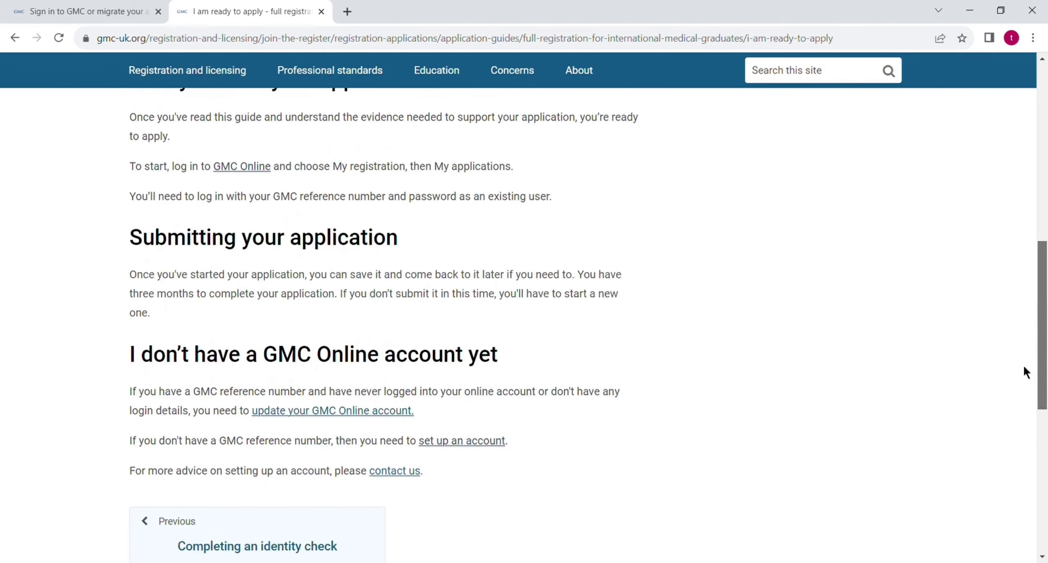
pyautogui.scroll(-1, 1023, 342)
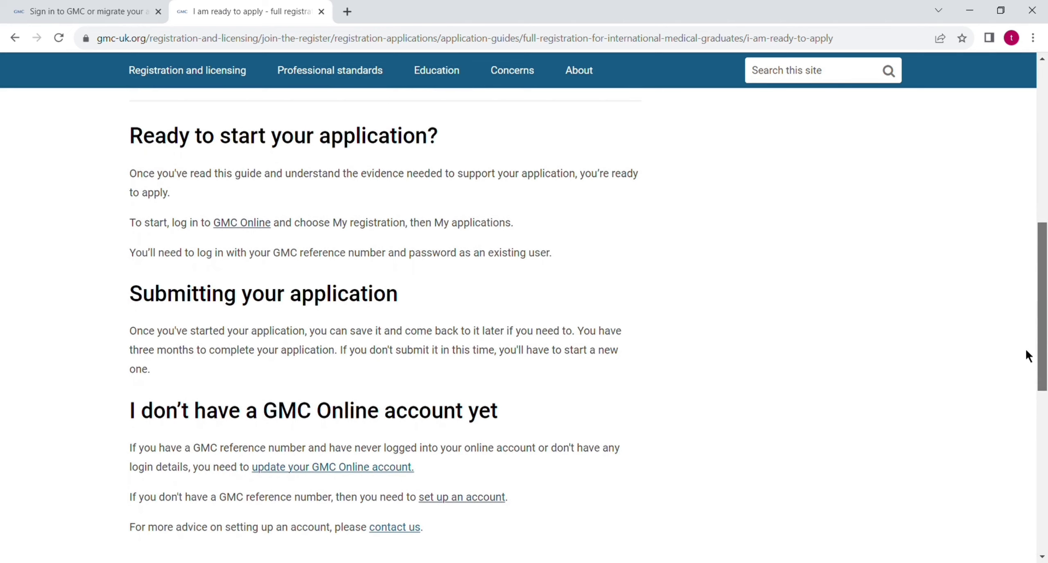
pyautogui.scroll(-1, 1025, 350)
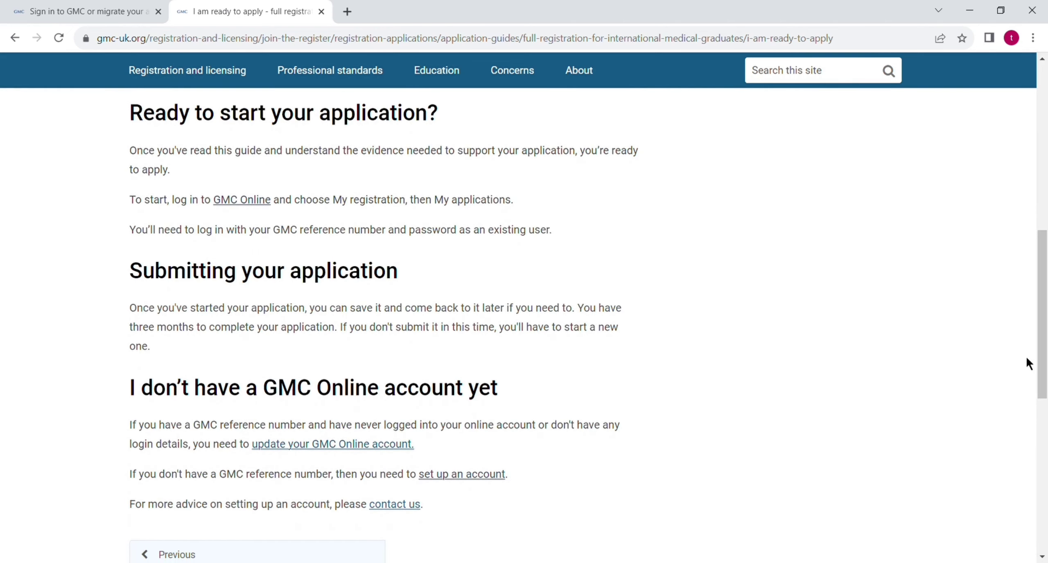
# - Follow 'set up an account' and focus the Email field of the Create GMC Online account form
pyautogui.click(459, 487)
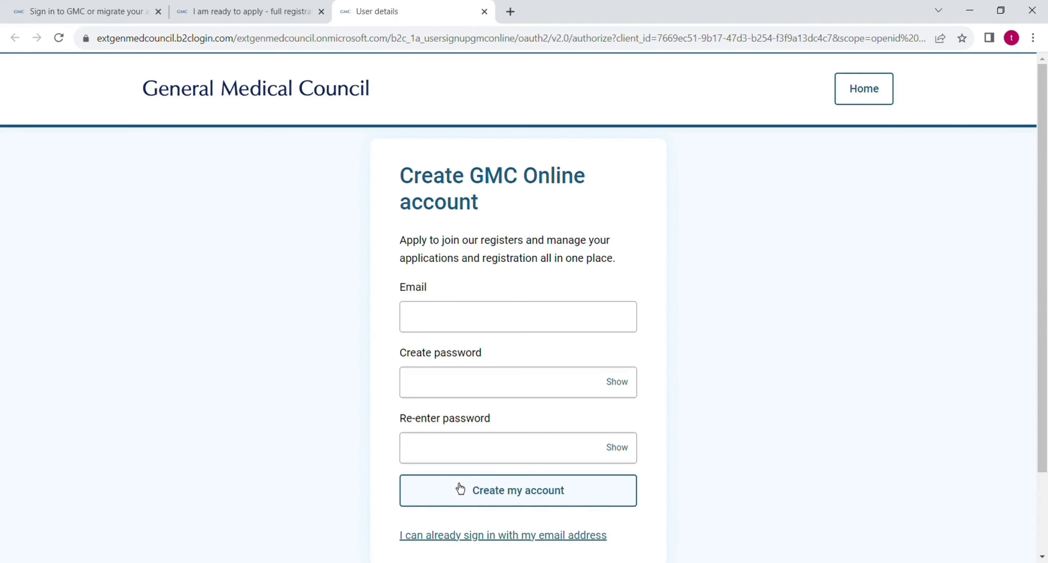
pyautogui.click(484, 320)
pyautogui.click(712, 369)
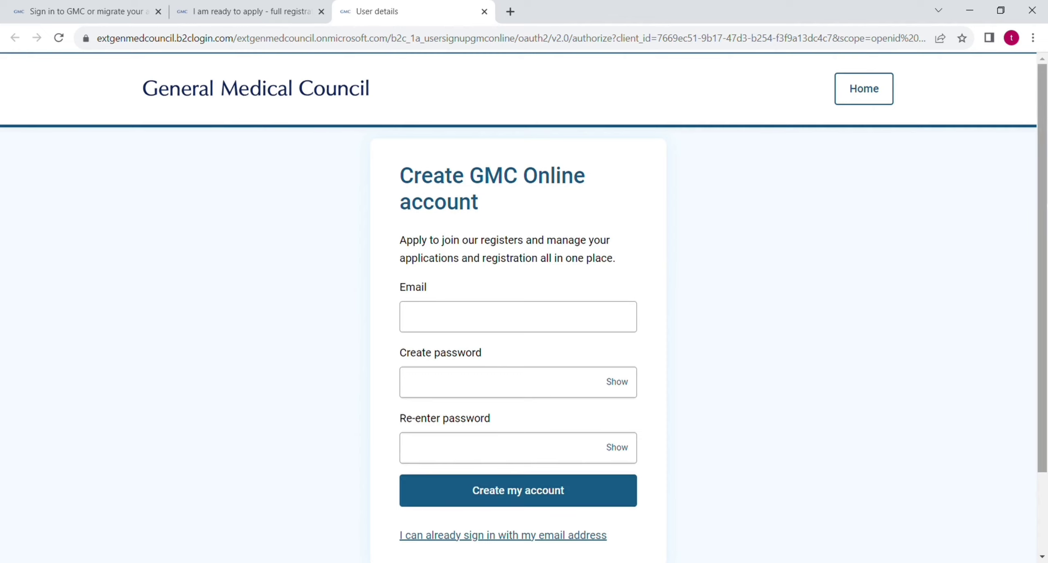
pyautogui.scroll(-1, 1042, 287)
pyautogui.scroll(-2, 1042, 287)
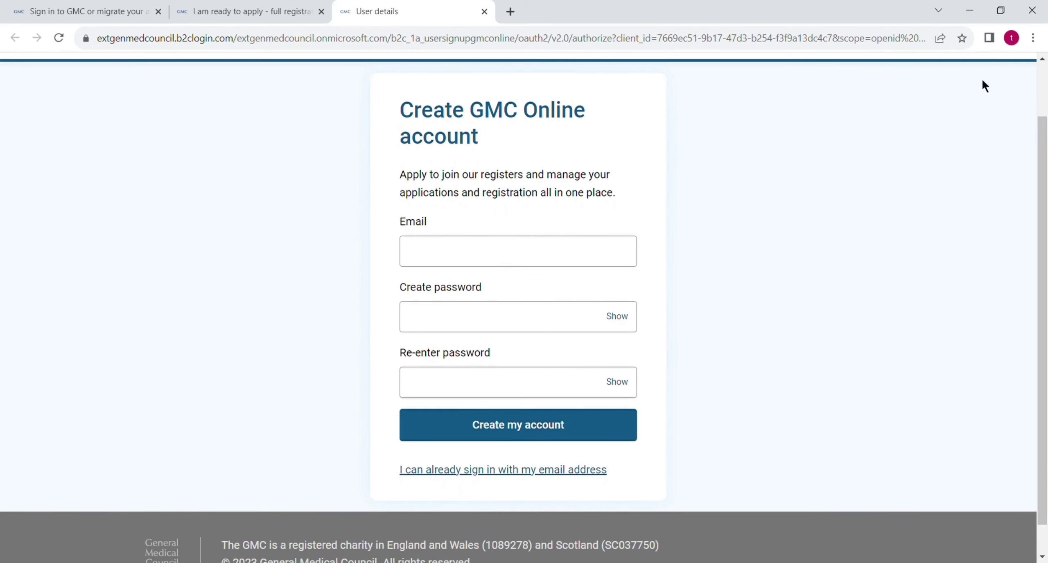
# - In a fresh window, load the GMC site's sign-in page and enter the reference number and password
pyautogui.hotkey('ctrl', 'n')
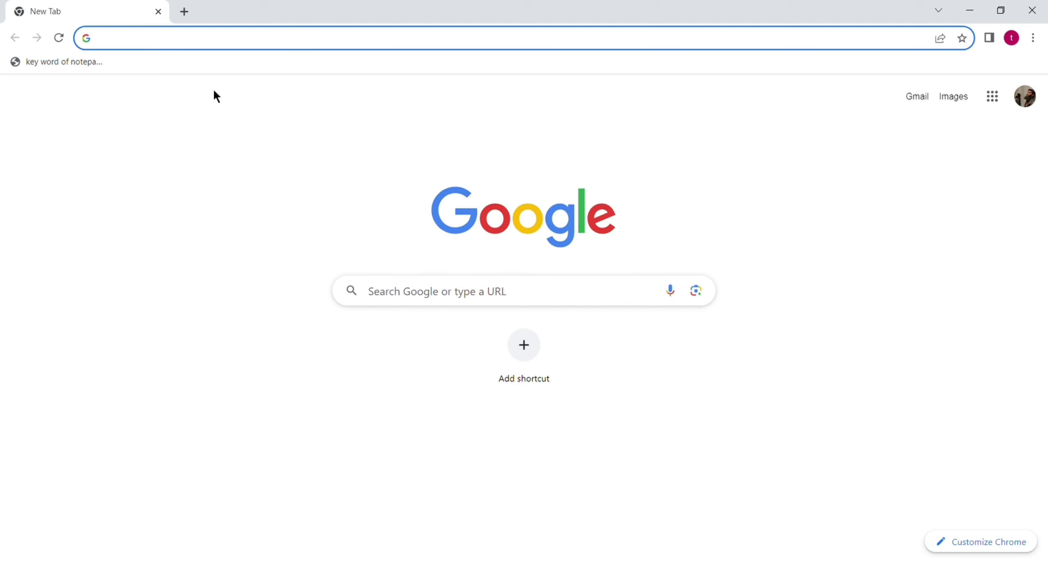
pyautogui.write('gmc-uk.org')
pyautogui.press('Return')
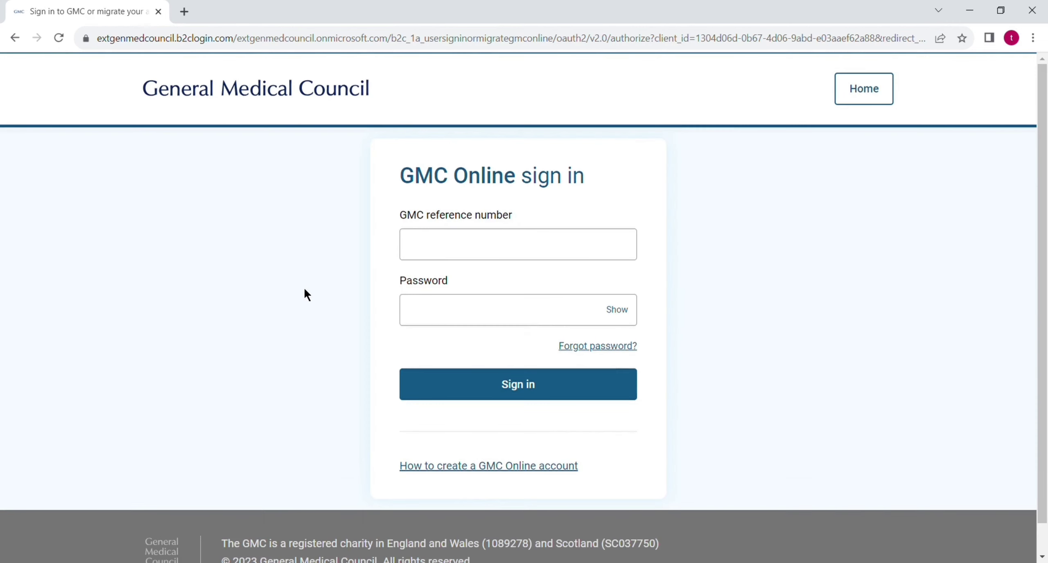
pyautogui.click(493, 248)
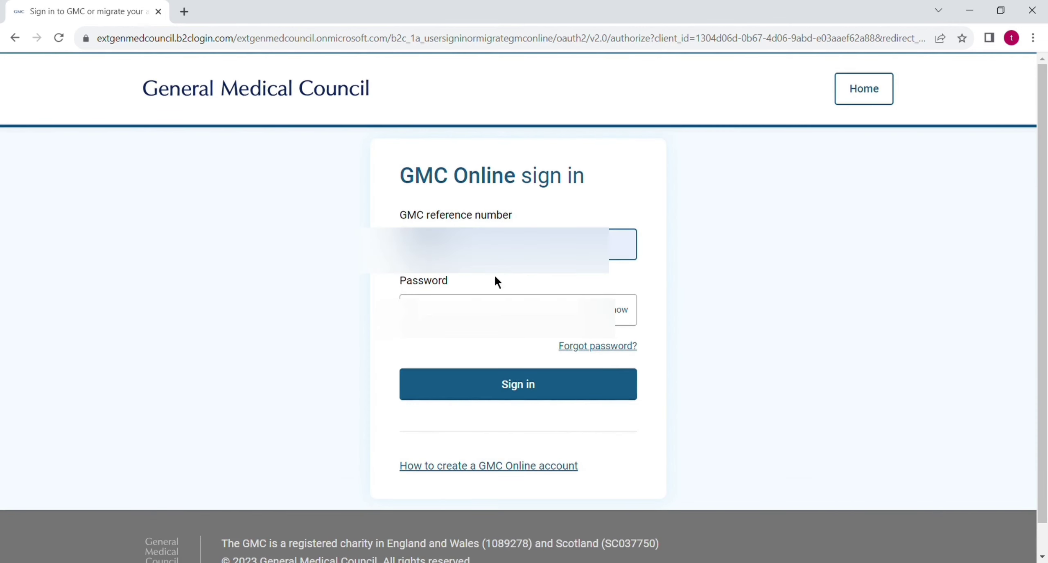
pyautogui.click(497, 310)
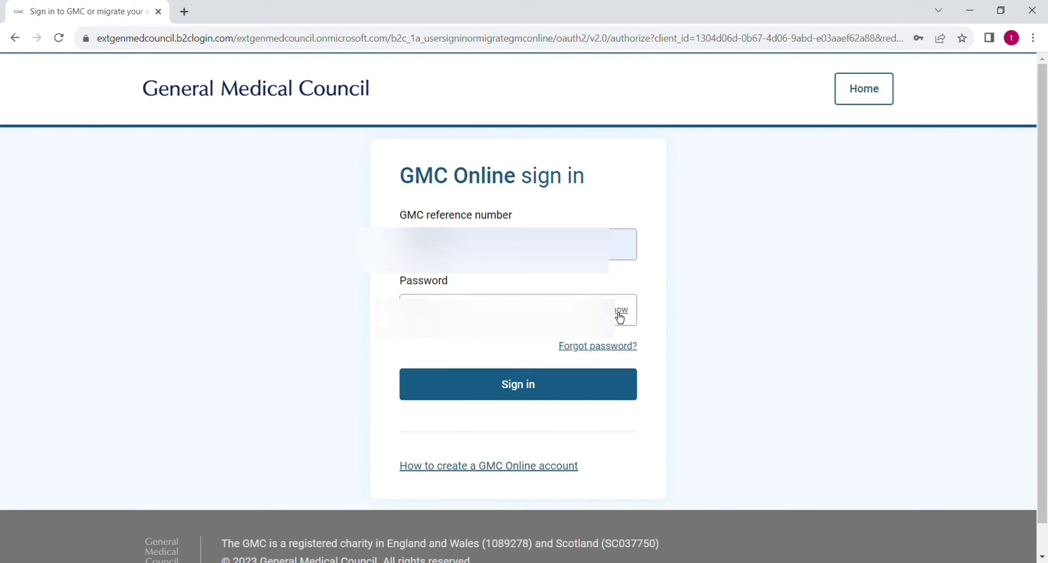
# - Submit the sign-in details and wait for the GMC Online dashboard with its welcome message
pyautogui.click(516, 390)
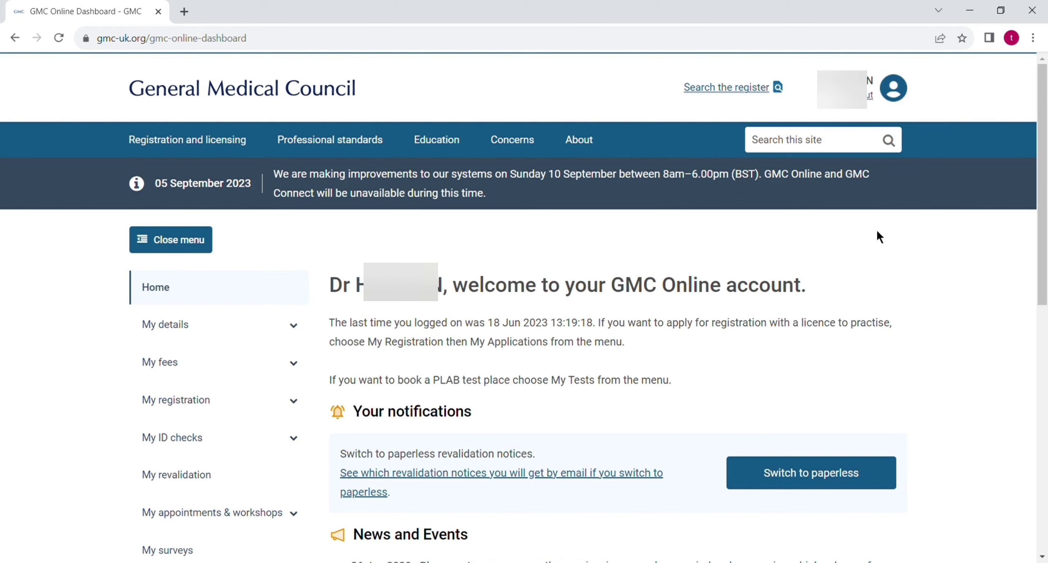
# - Expand My tests to list English language test, Test bookings and Test results
pyautogui.moveTo(1042, 233); pyautogui.dragTo(1042, 310)
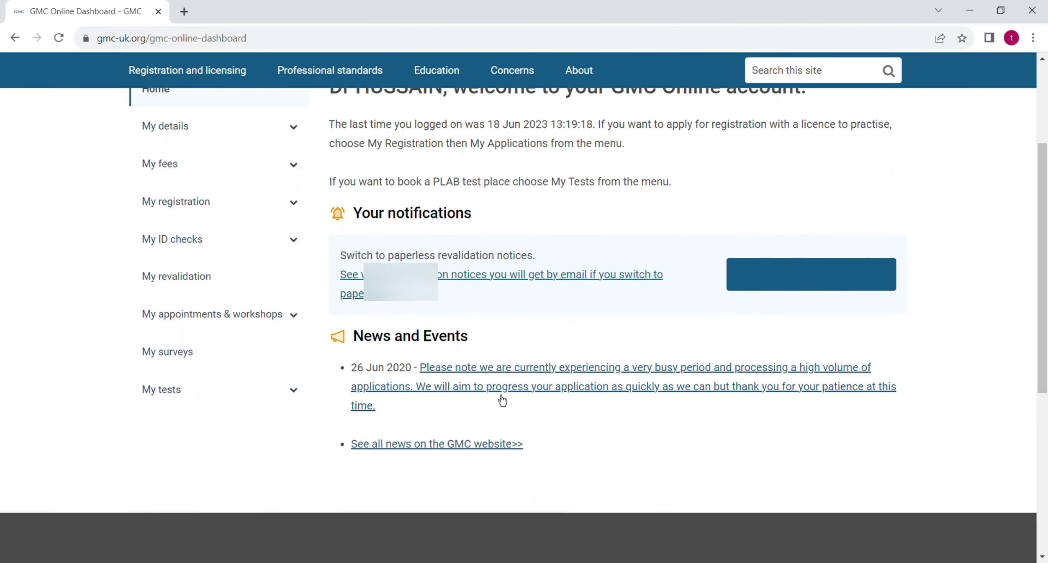
pyautogui.click(302, 400)
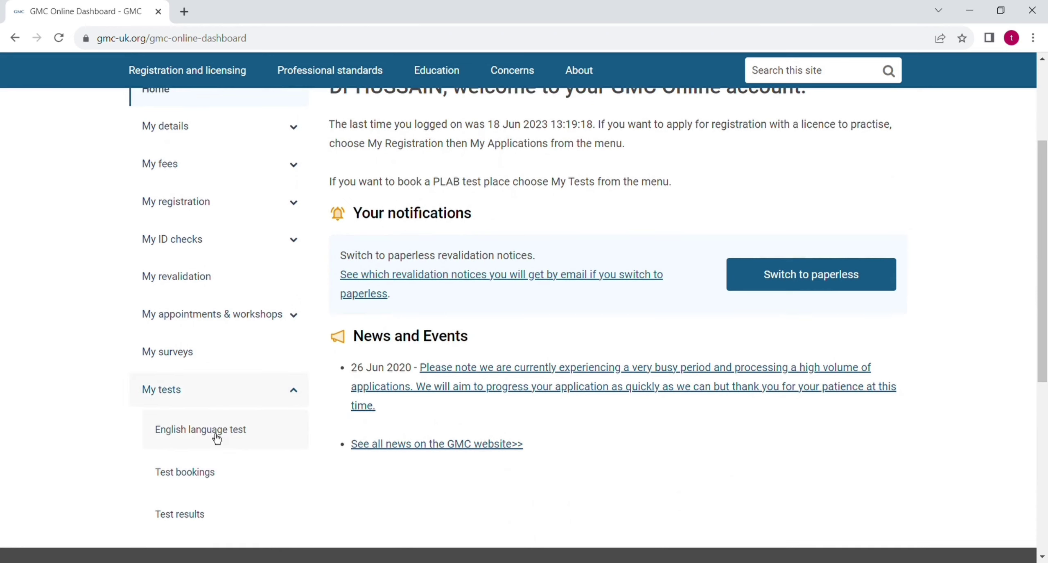